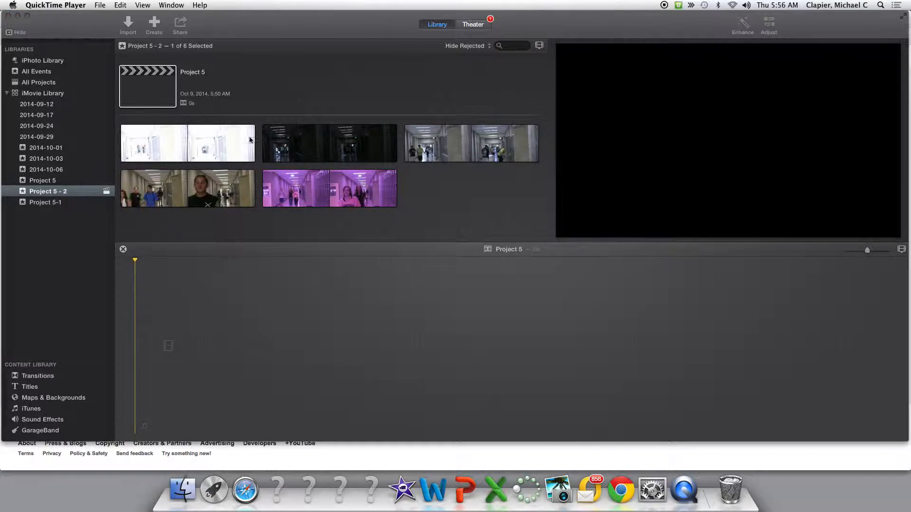
{"action": "left_click", "coordinate": [179, 149]}
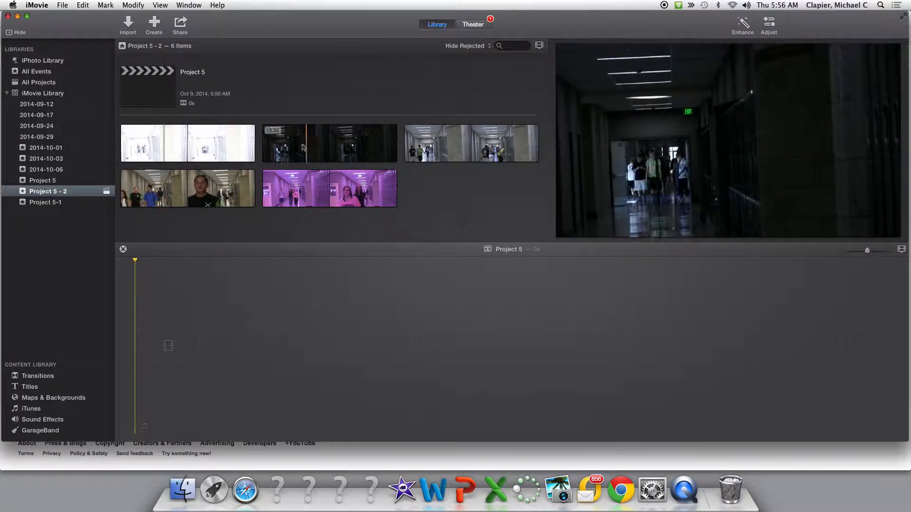
{"action": "left_click", "coordinate": [160, 140]}
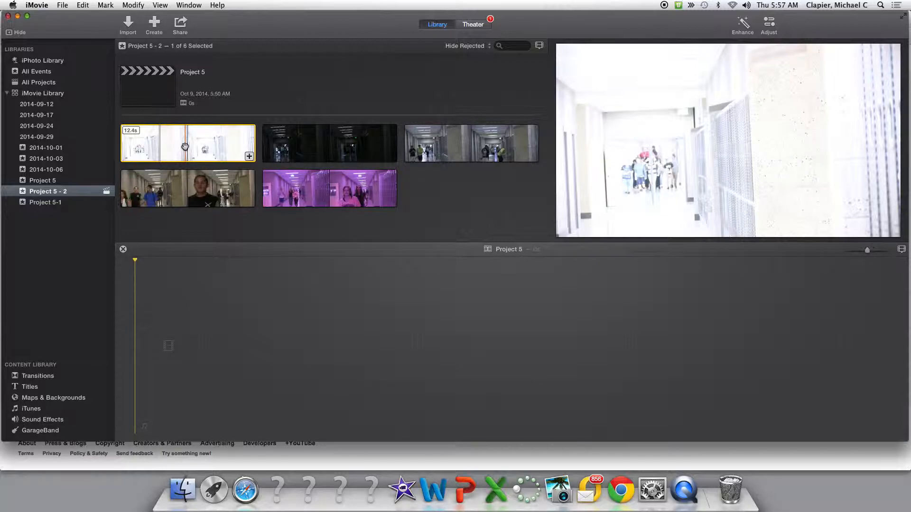
{"action": "key", "text": "space"}
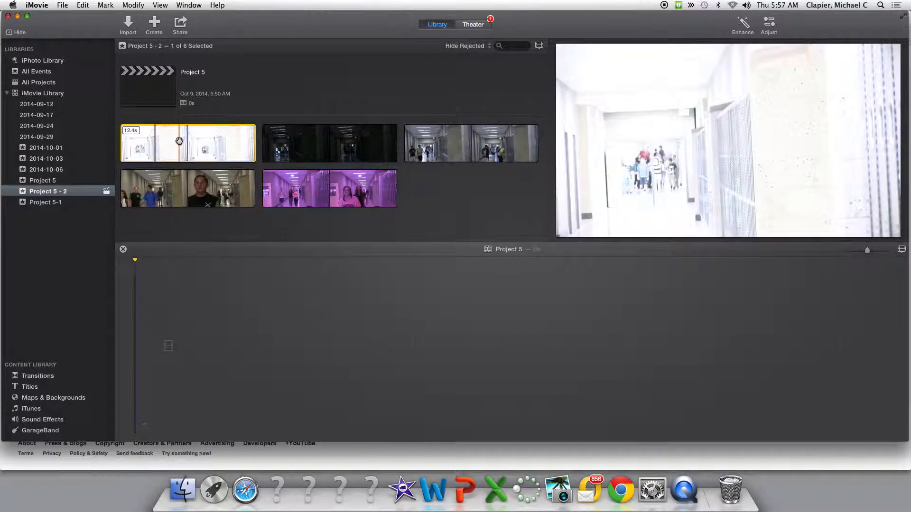
{"action": "left_click_drag", "start_coordinate": [179, 142], "coordinate": [161, 352]}
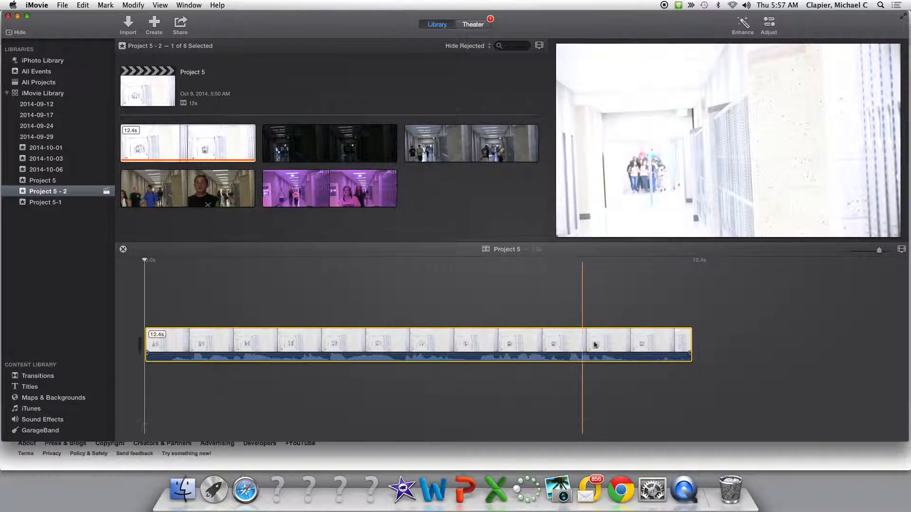
{"action": "left_click", "coordinate": [561, 342]}
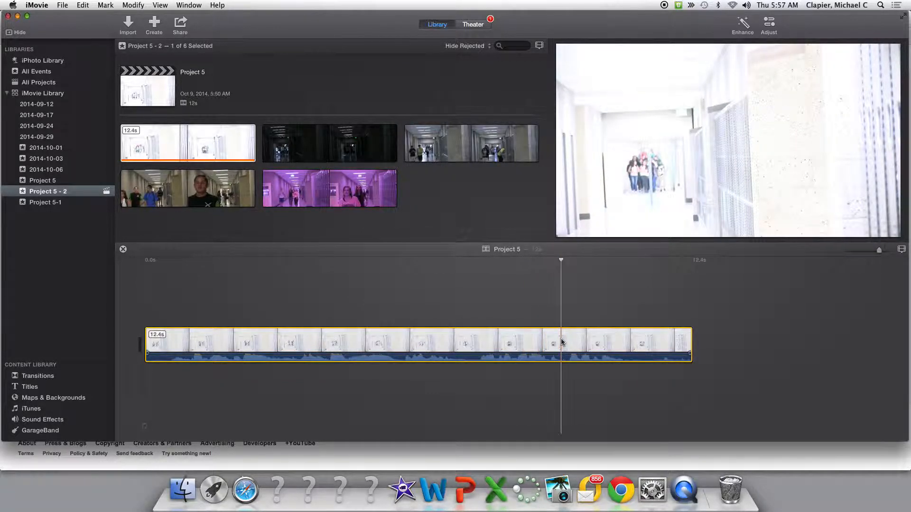
{"action": "key", "text": "Delete"}
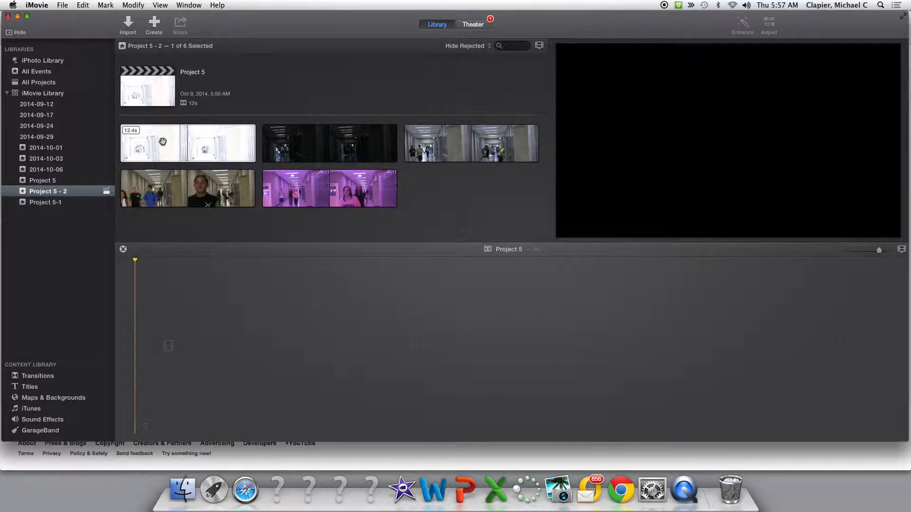
Select about 7 seconds from the middle of the overexposed white hallway clip and add that range to the empty Project 5 timeline.
{"action": "left_click", "coordinate": [143, 147]}
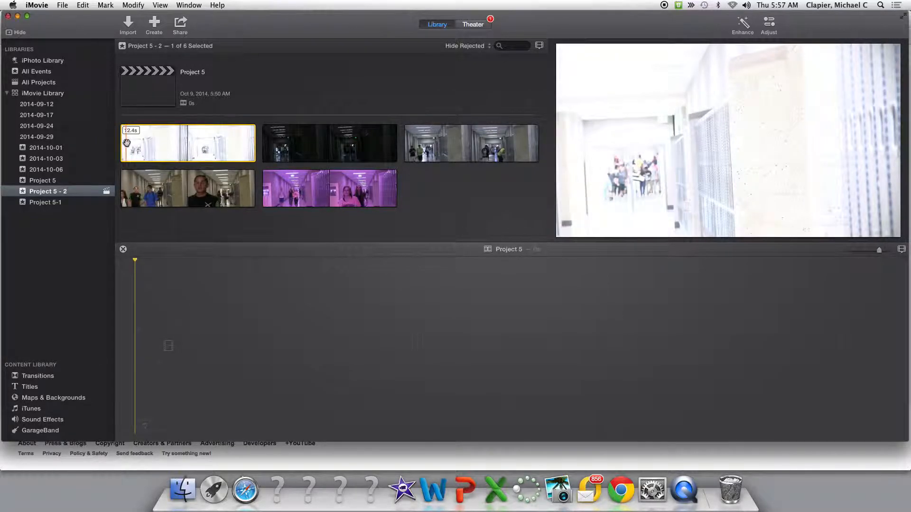
{"action": "left_click_drag", "start_coordinate": [138, 143], "coordinate": [133, 125]}
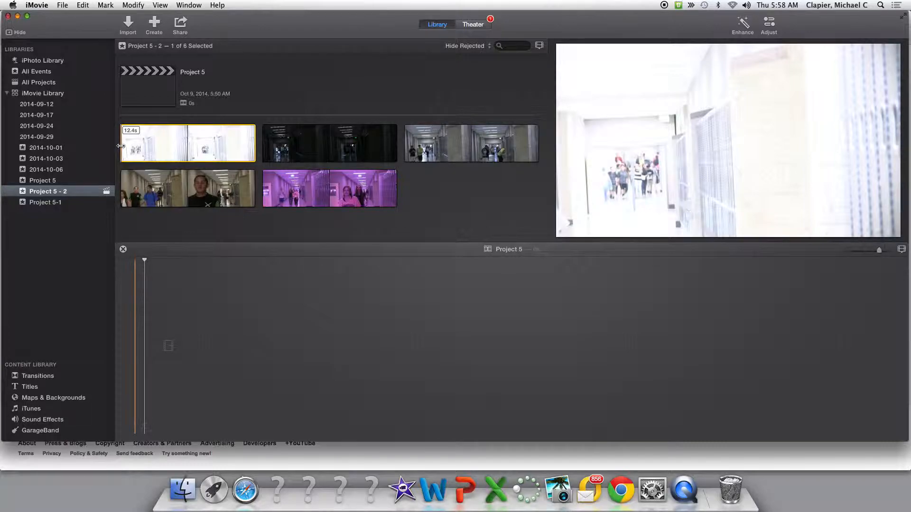
{"action": "mouse_move", "coordinate": [121, 145]}
{"action": "left_mouse_down"}
{"action": "mouse_move", "coordinate": [172, 143]}
{"action": "mouse_move", "coordinate": [122, 144]}
{"action": "left_mouse_up"}
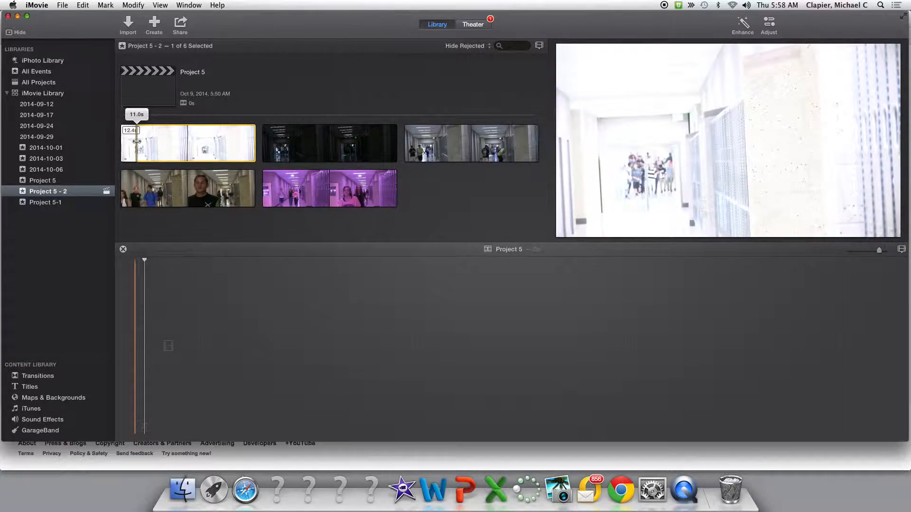
{"action": "left_click_drag", "start_coordinate": [141, 141], "coordinate": [140, 141]}
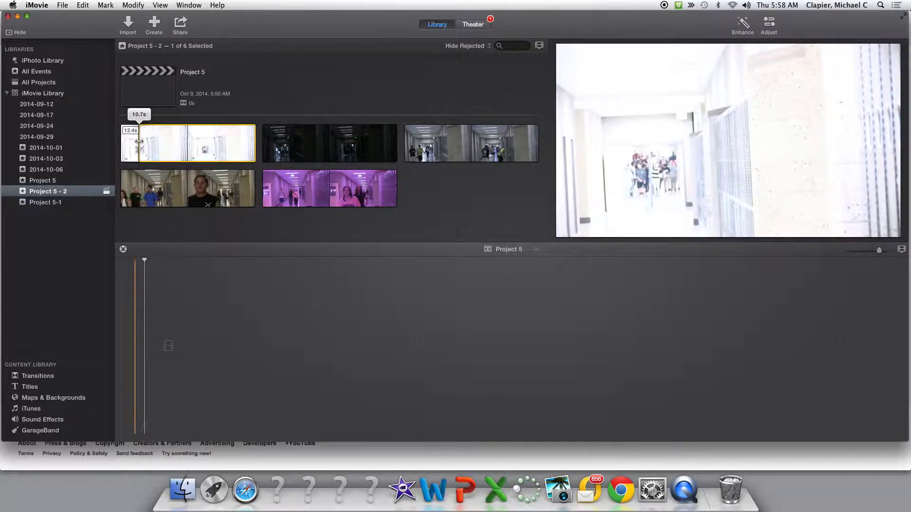
{"action": "left_click_drag", "start_coordinate": [138, 142], "coordinate": [147, 146]}
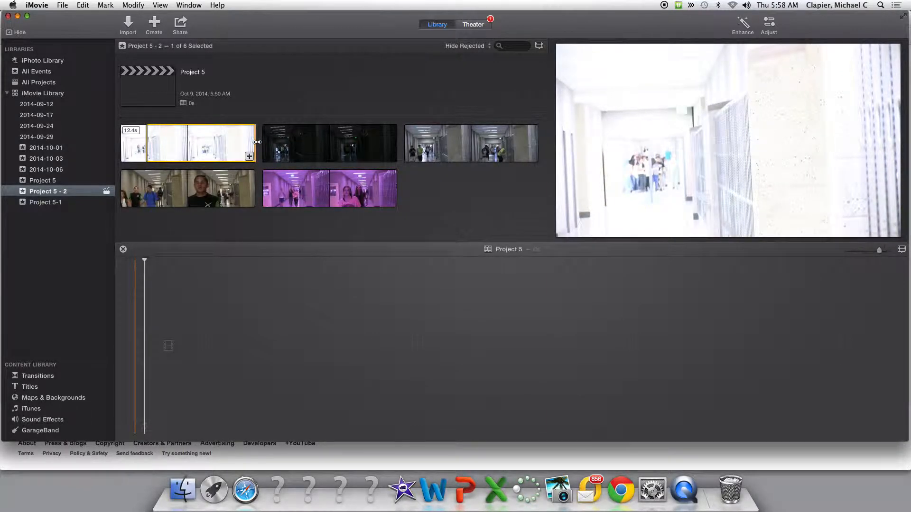
{"action": "left_click_drag", "start_coordinate": [257, 142], "coordinate": [222, 142]}
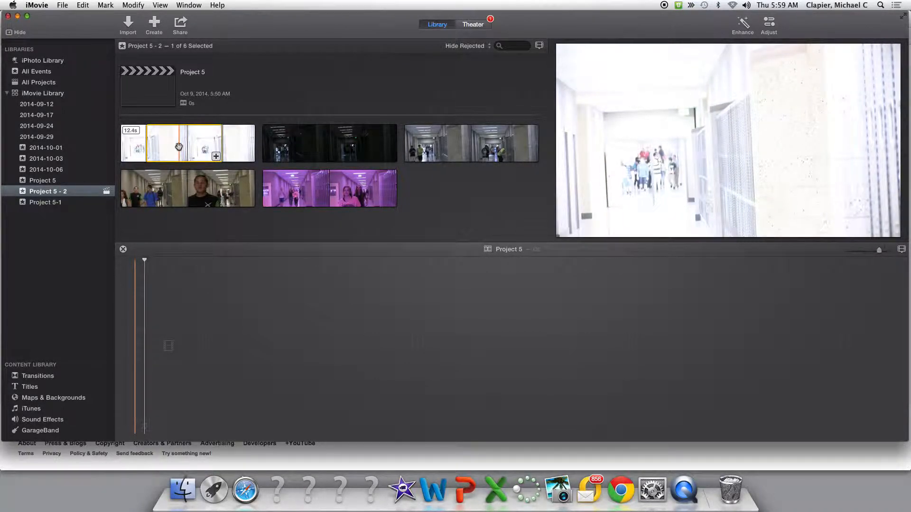
{"action": "left_click_drag", "start_coordinate": [179, 146], "coordinate": [149, 354]}
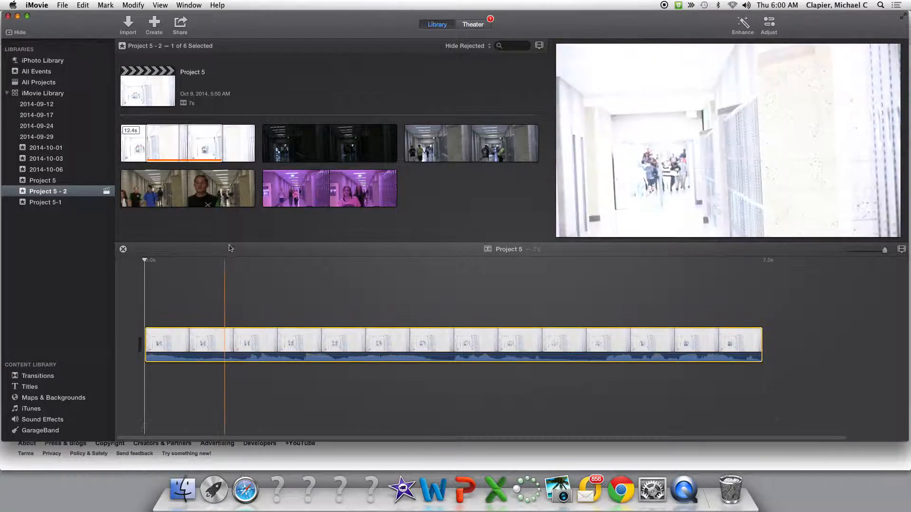
{"action": "left_click", "coordinate": [242, 235]}
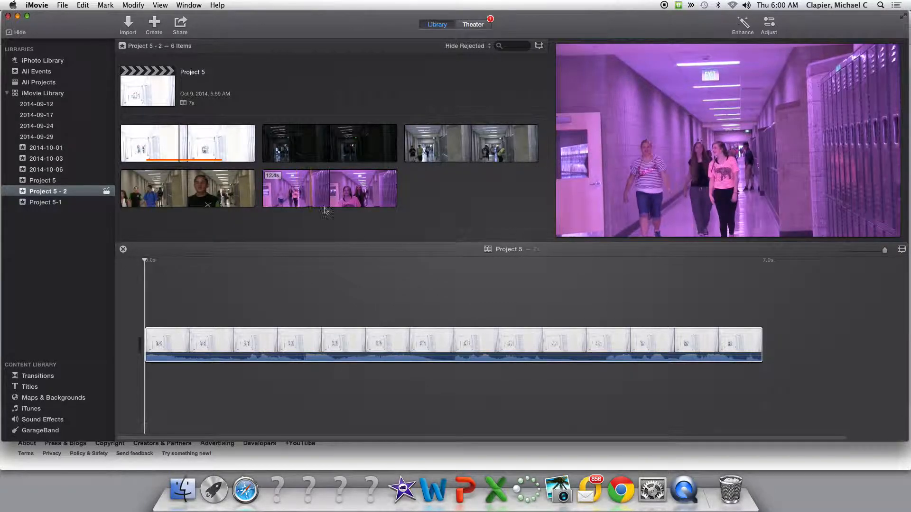
{"action": "left_click", "coordinate": [532, 342]}
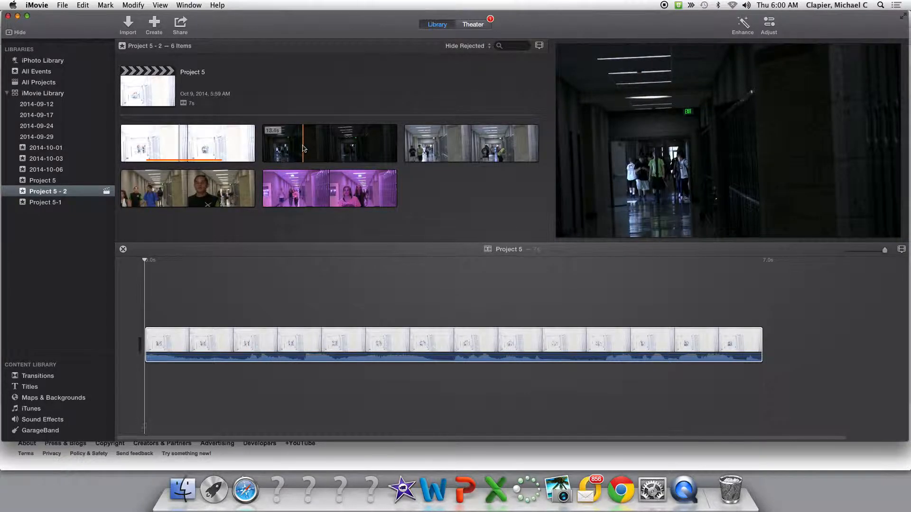
Select about 7 seconds from the middle of the dark hallway clip and append that range after the white clip in the timeline.
{"action": "left_click", "coordinate": [304, 149]}
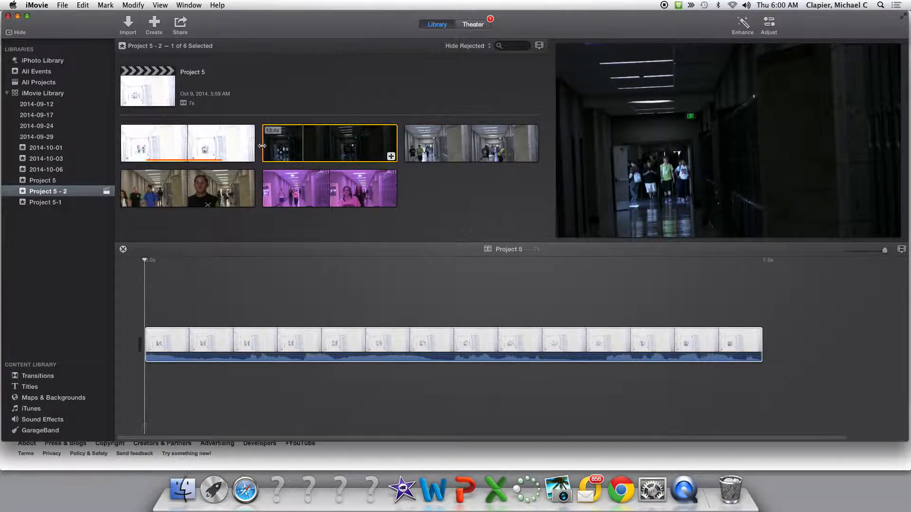
{"action": "left_click_drag", "start_coordinate": [261, 146], "coordinate": [274, 144]}
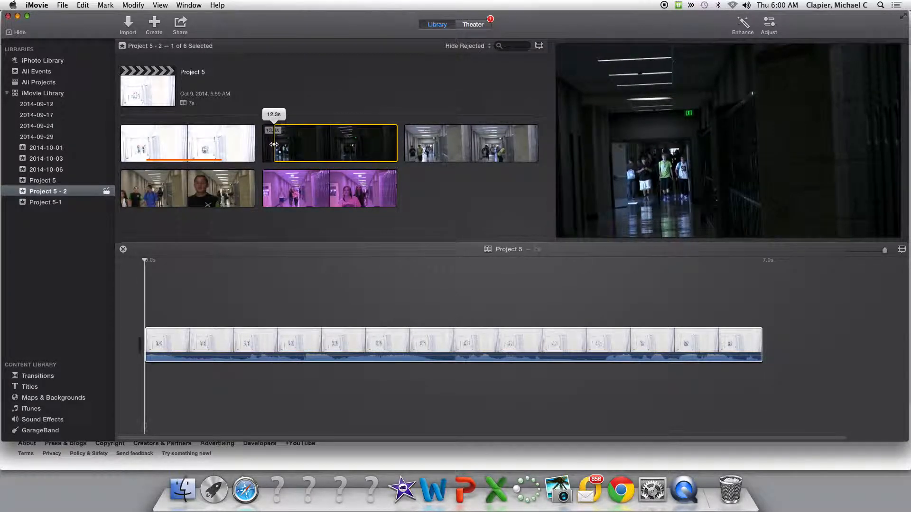
{"action": "left_click_drag", "start_coordinate": [278, 145], "coordinate": [281, 145]}
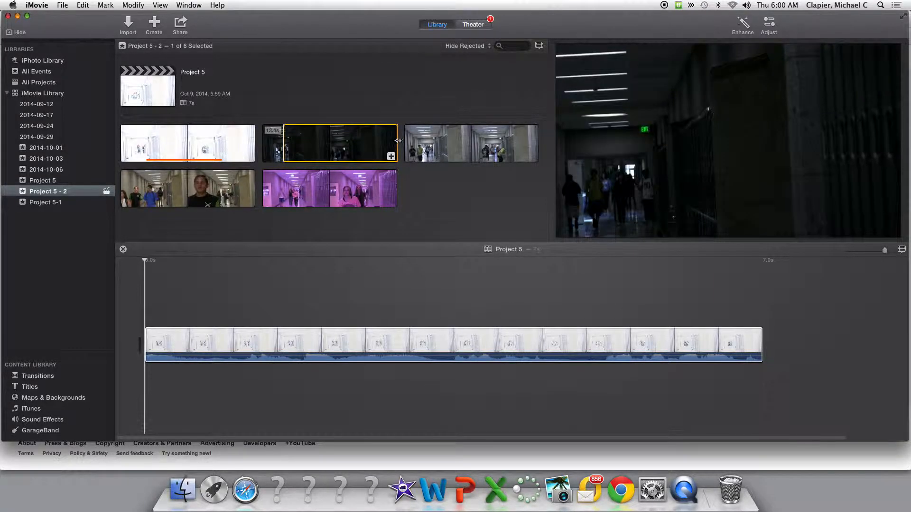
{"action": "left_click_drag", "start_coordinate": [394, 141], "coordinate": [355, 140]}
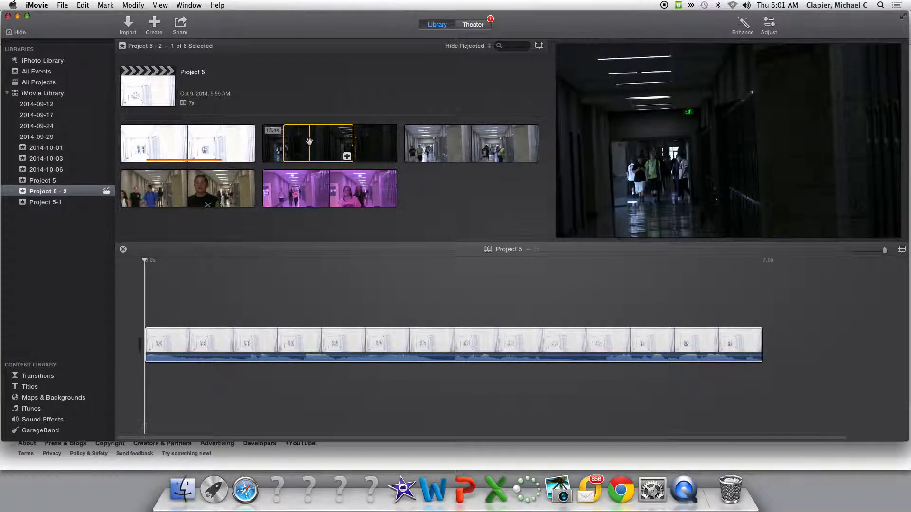
{"action": "left_click_drag", "start_coordinate": [486, 187], "coordinate": [746, 330]}
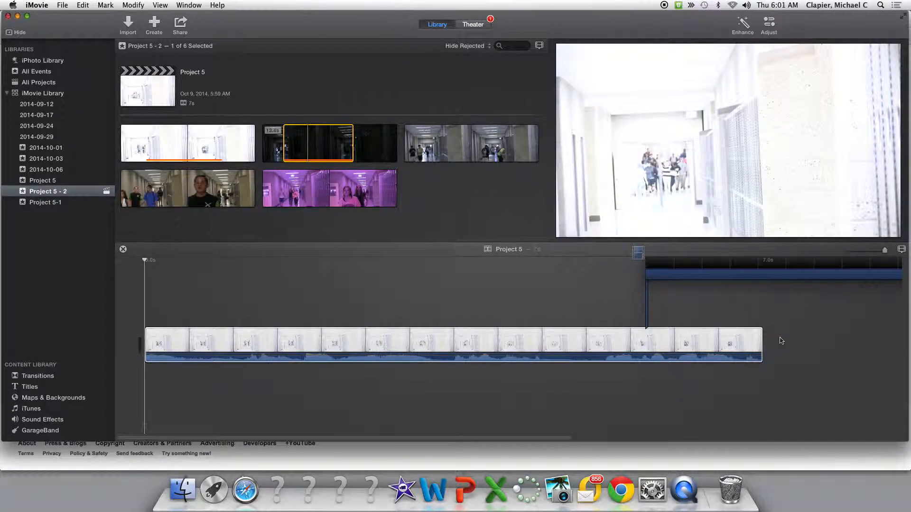
{"action": "left_click_drag", "start_coordinate": [782, 355], "coordinate": [779, 347]}
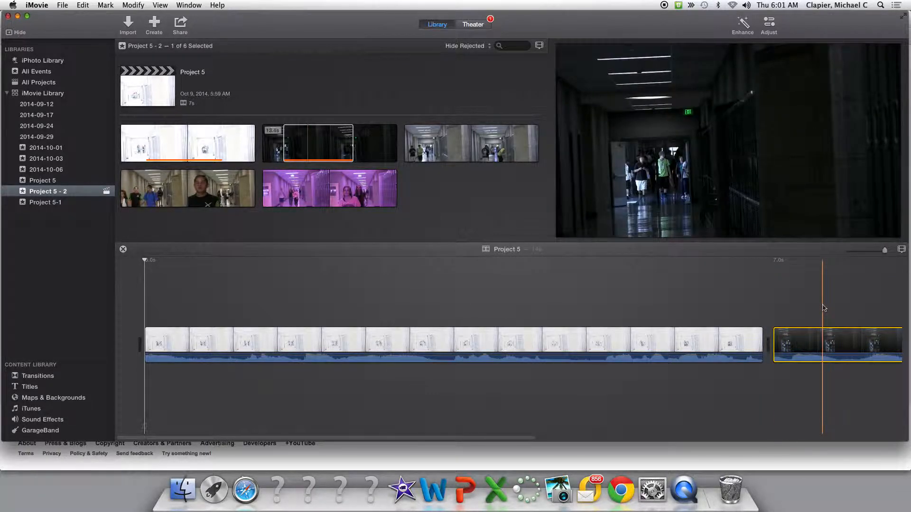
{"action": "mouse_move", "coordinate": [885, 250]}
{"action": "left_mouse_down"}
{"action": "mouse_move", "coordinate": [863, 252]}
{"action": "mouse_move", "coordinate": [884, 251]}
{"action": "left_mouse_up"}
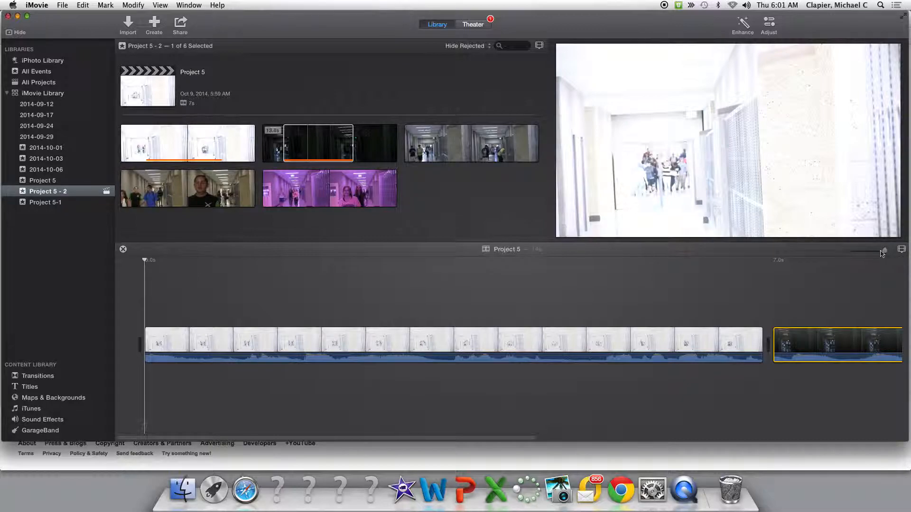
{"action": "left_click_drag", "start_coordinate": [883, 254], "coordinate": [868, 251]}
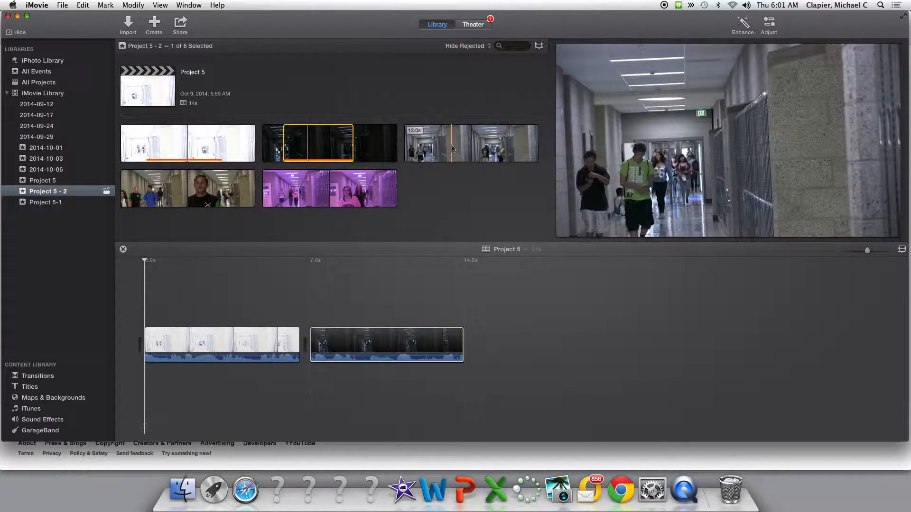
Select about 7 seconds from the middle of the grey-toned hallway clip and append it after the dark clip in the timeline.
{"action": "left_click", "coordinate": [458, 148]}
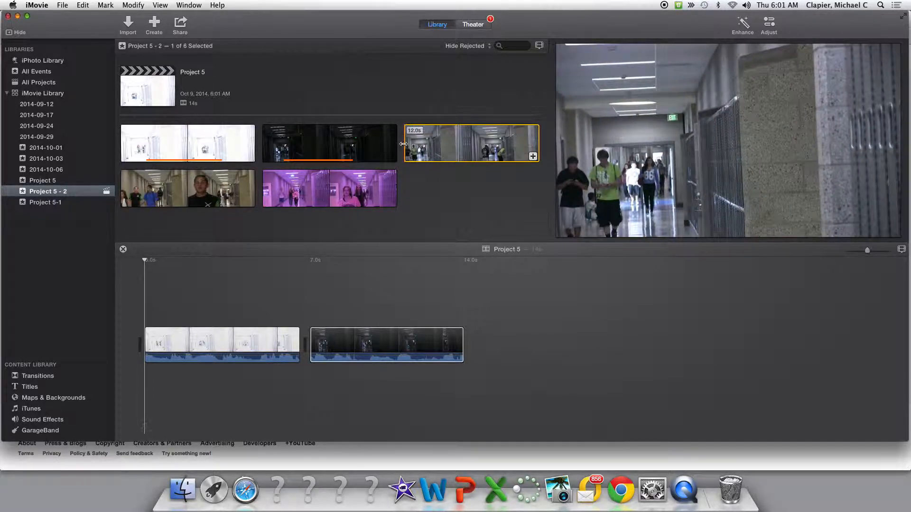
{"action": "left_click_drag", "start_coordinate": [405, 144], "coordinate": [432, 143]}
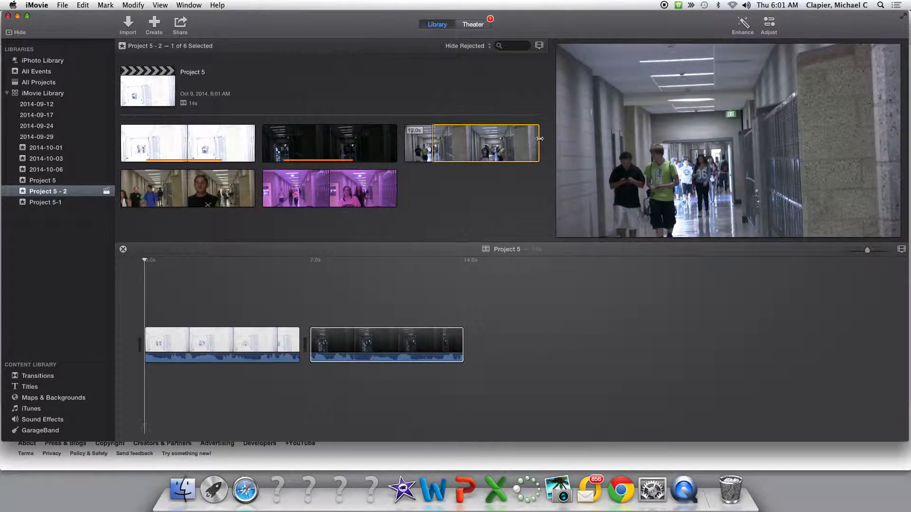
{"action": "left_click_drag", "start_coordinate": [538, 140], "coordinate": [511, 144]}
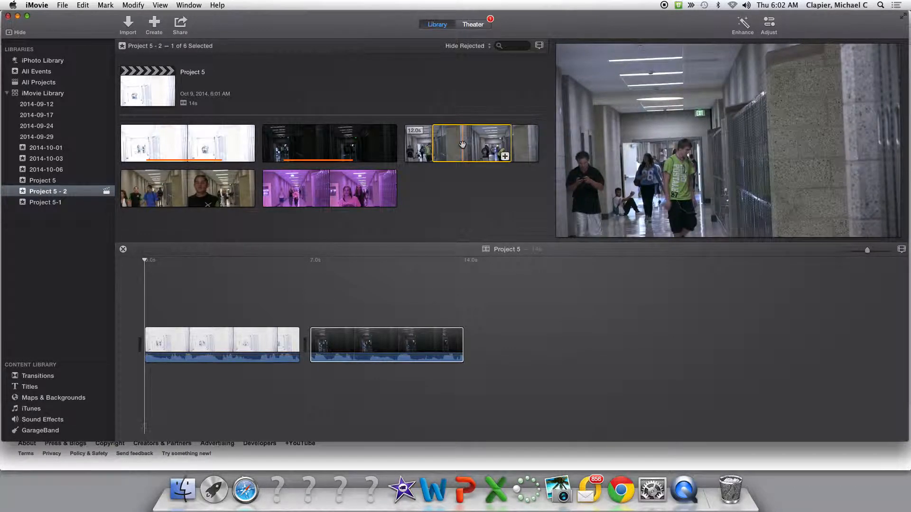
{"action": "left_click_drag", "start_coordinate": [501, 217], "coordinate": [502, 351]}
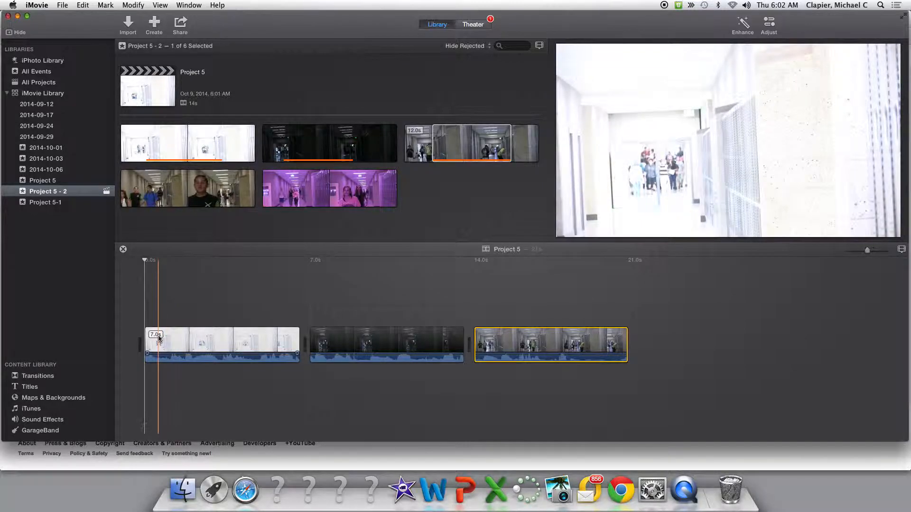
Select about 7 seconds from the middle of the warm-toned hallway clip and append it as the fourth clip in the timeline.
{"action": "left_click", "coordinate": [213, 193]}
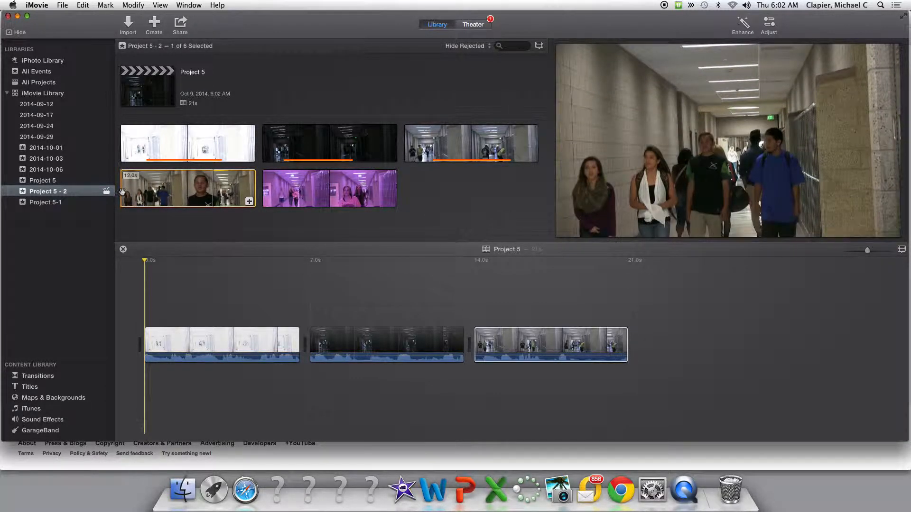
{"action": "left_click_drag", "start_coordinate": [120, 195], "coordinate": [150, 197]}
{"action": "left_click_drag", "start_coordinate": [252, 191], "coordinate": [228, 189]}
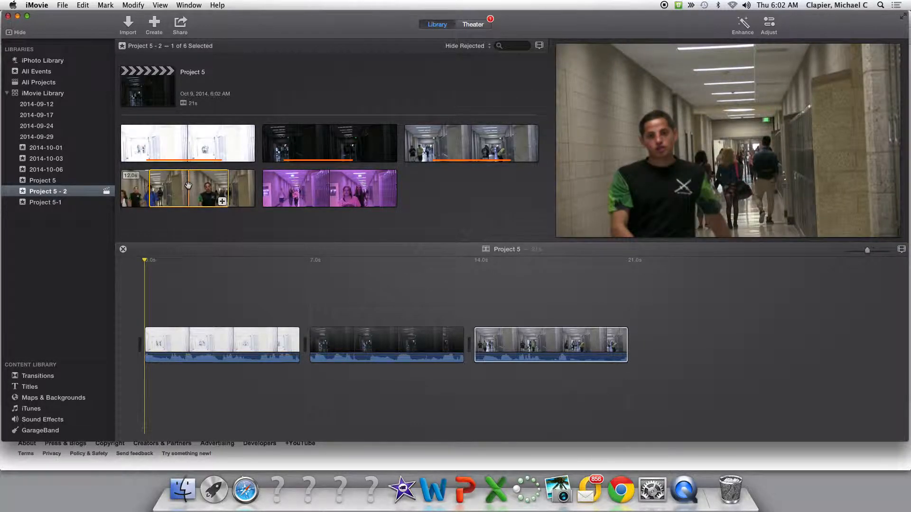
{"action": "left_click_drag", "start_coordinate": [518, 249], "coordinate": [579, 283]}
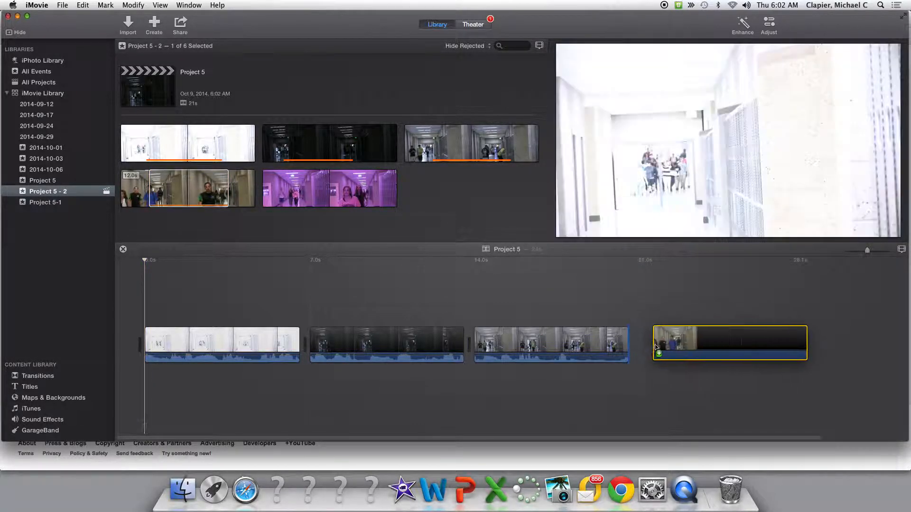
Select 7.0 seconds from the middle of the pink-tinted hallway clip and append it as the fifth clip in the timeline.
{"action": "left_click", "coordinate": [321, 192]}
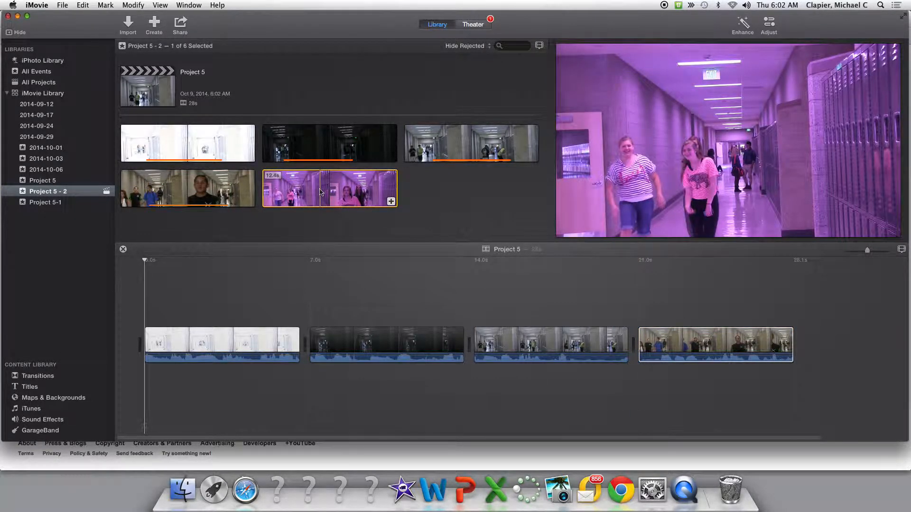
{"action": "left_click_drag", "start_coordinate": [261, 193], "coordinate": [286, 190]}
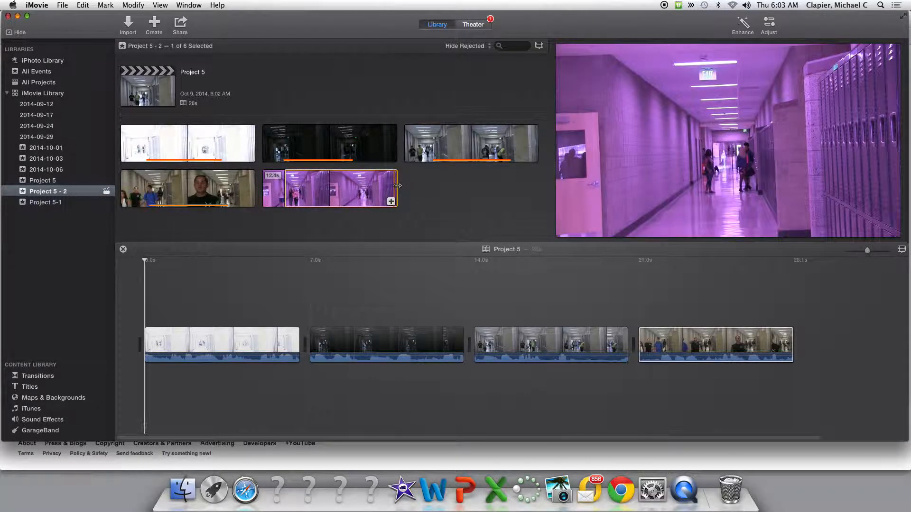
{"action": "left_click_drag", "start_coordinate": [397, 186], "coordinate": [362, 187]}
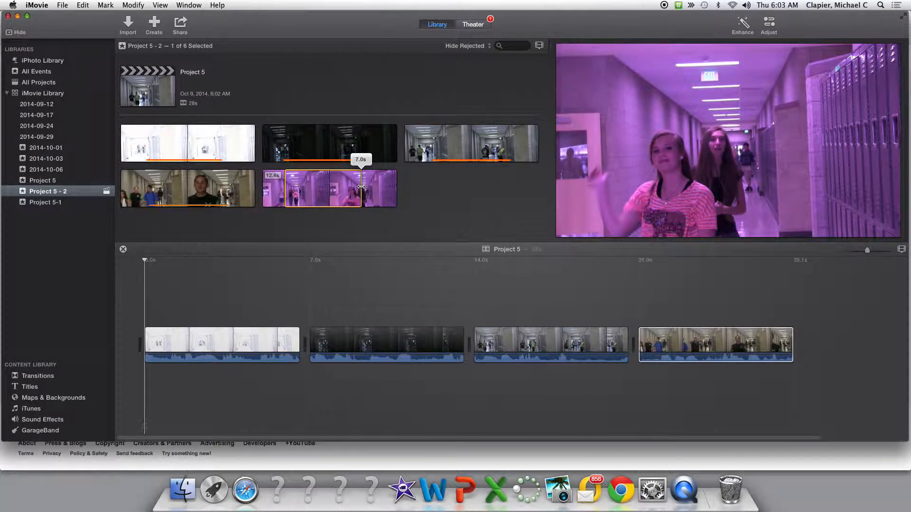
{"action": "left_click_drag", "start_coordinate": [361, 186], "coordinate": [817, 345]}
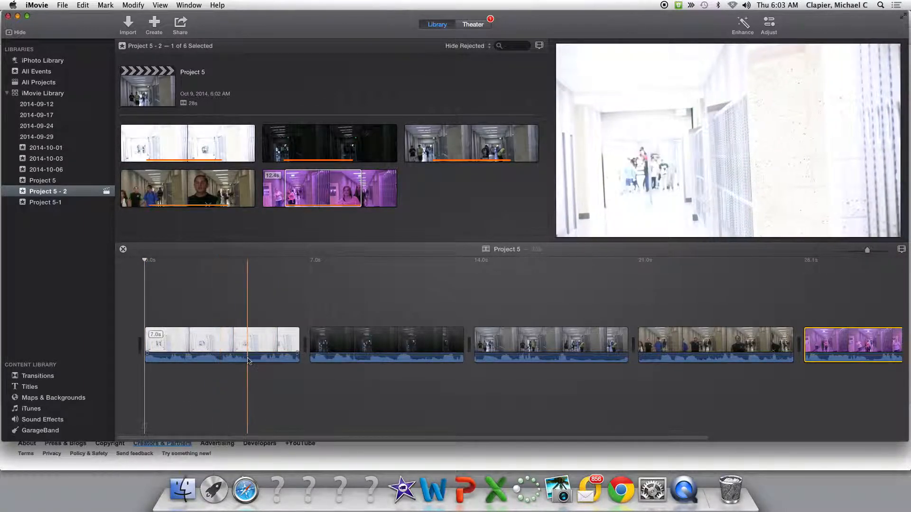
{"action": "mouse_move", "coordinate": [232, 438]}
{"action": "left_mouse_down"}
{"action": "mouse_move", "coordinate": [376, 437]}
{"action": "mouse_move", "coordinate": [233, 437]}
{"action": "left_mouse_up"}
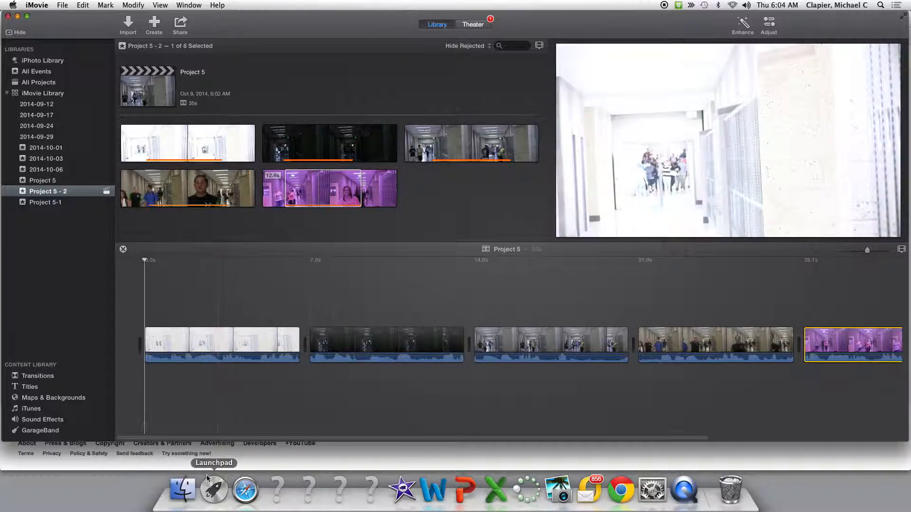
{"action": "left_click_drag", "start_coordinate": [180, 438], "coordinate": [157, 457]}
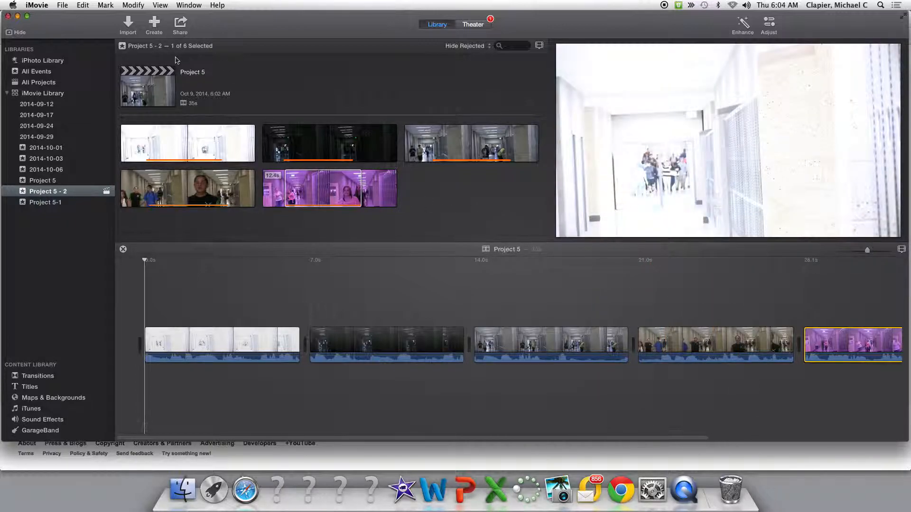
{"action": "key", "text": "ctrl+super+Escape"}
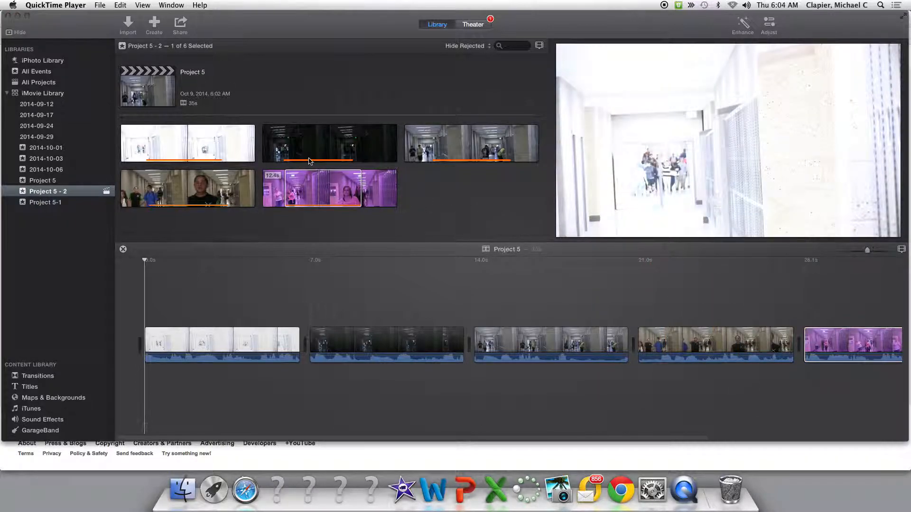
{"action": "key", "text": "super+Tab"}
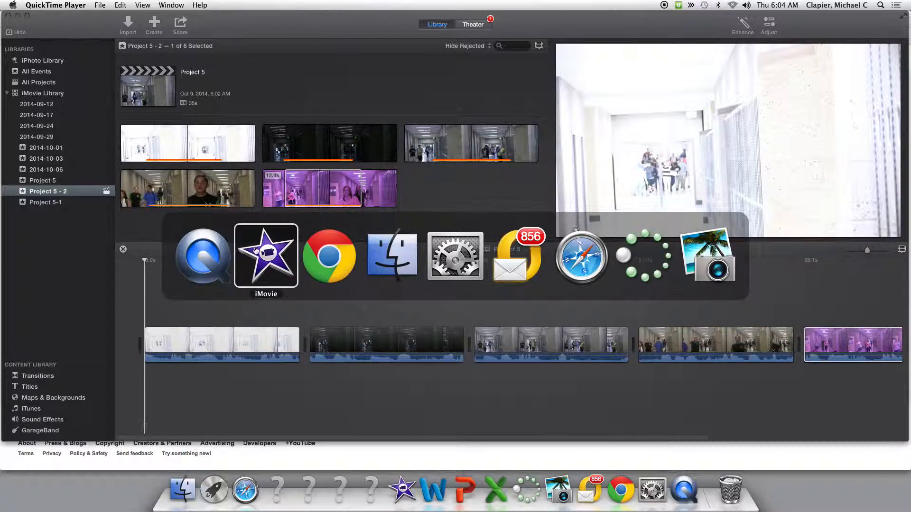
{"action": "left_click", "coordinate": [218, 252]}
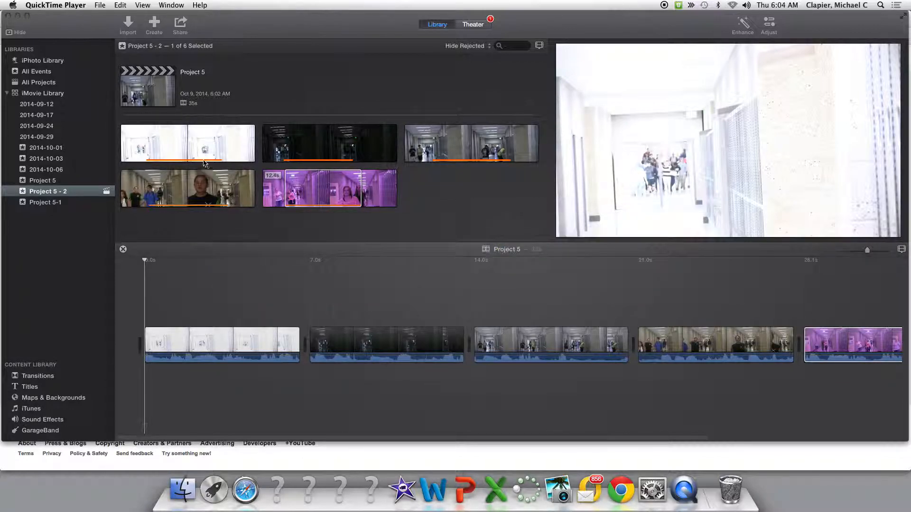